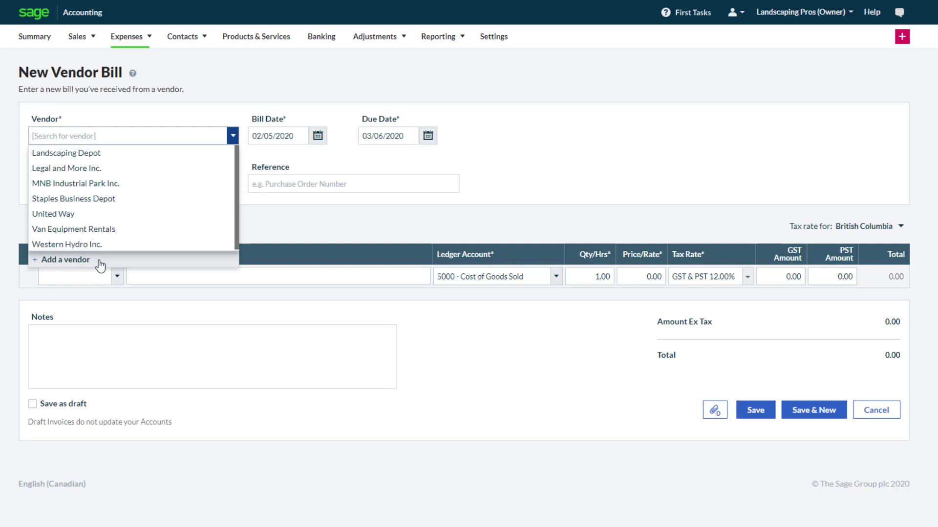
# Select Landscaping Depot as the bill's vendor and set the bill date to 02/05/2020.
pyautogui.click(96, 156)
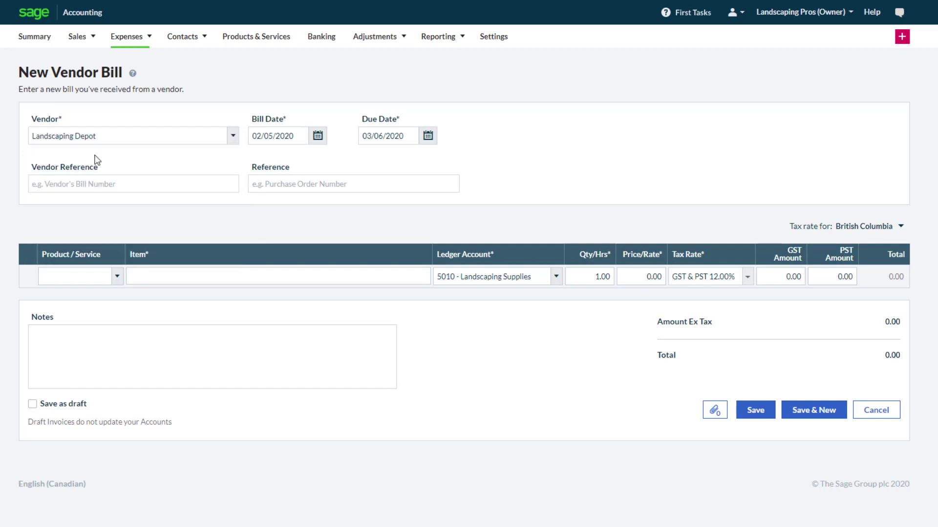
pyautogui.click(319, 141)
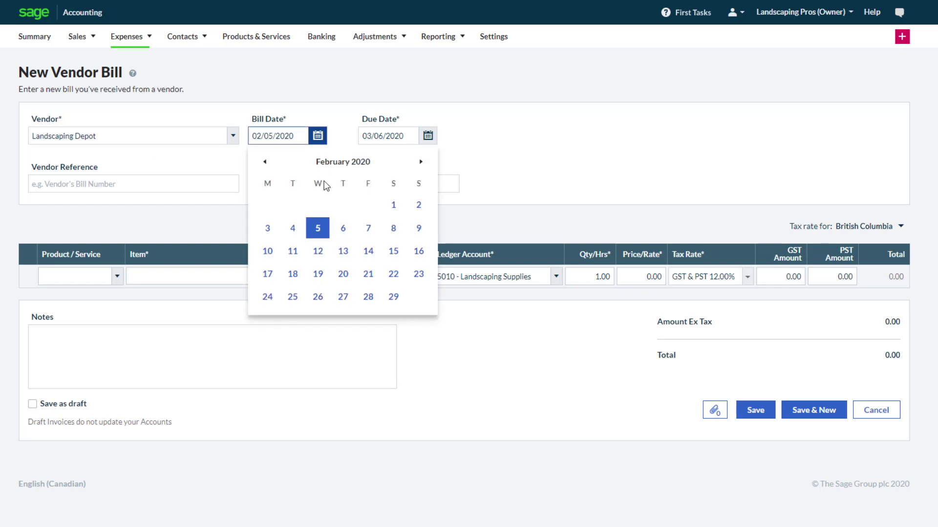
pyautogui.click(326, 234)
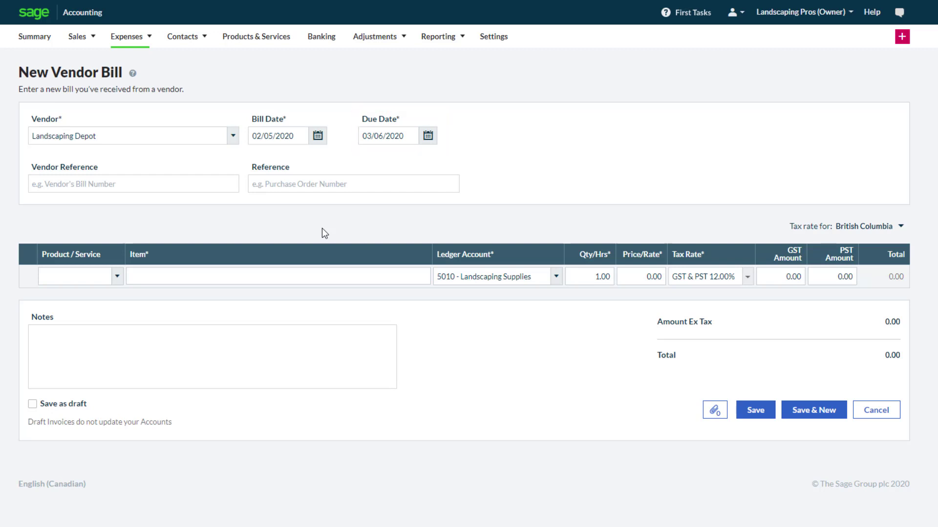
# Set the vendor reference to 1154 and enter the purchase order number as the reference.
pyautogui.click(175, 185)
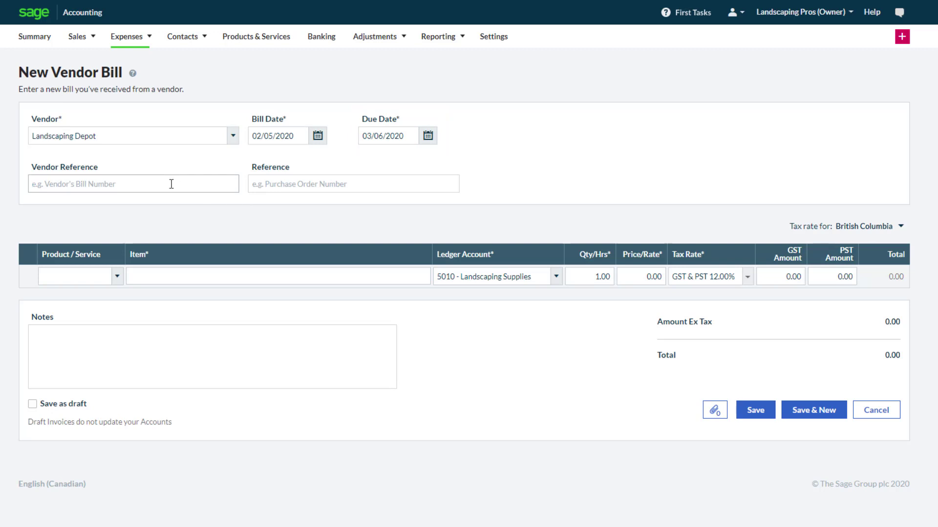
pyautogui.write('1154')
pyautogui.press('Tab')
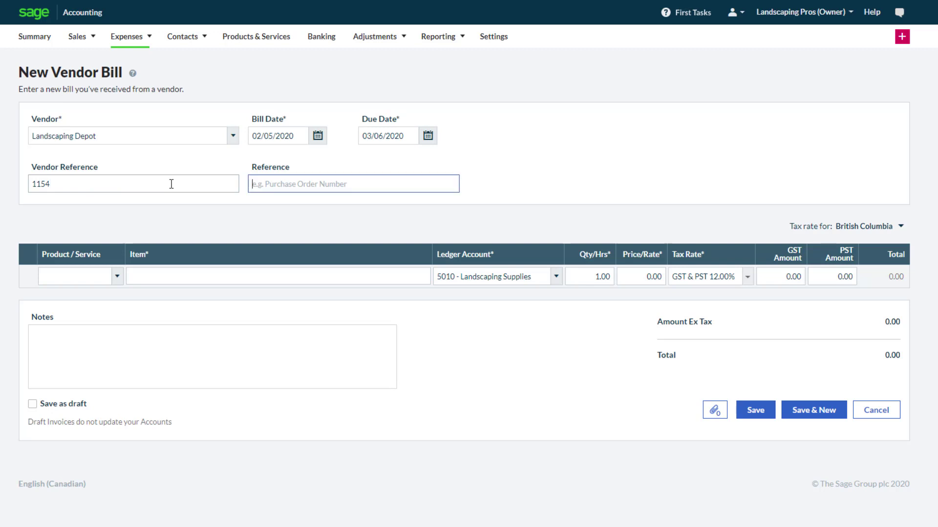
pyautogui.write('PO# 48')
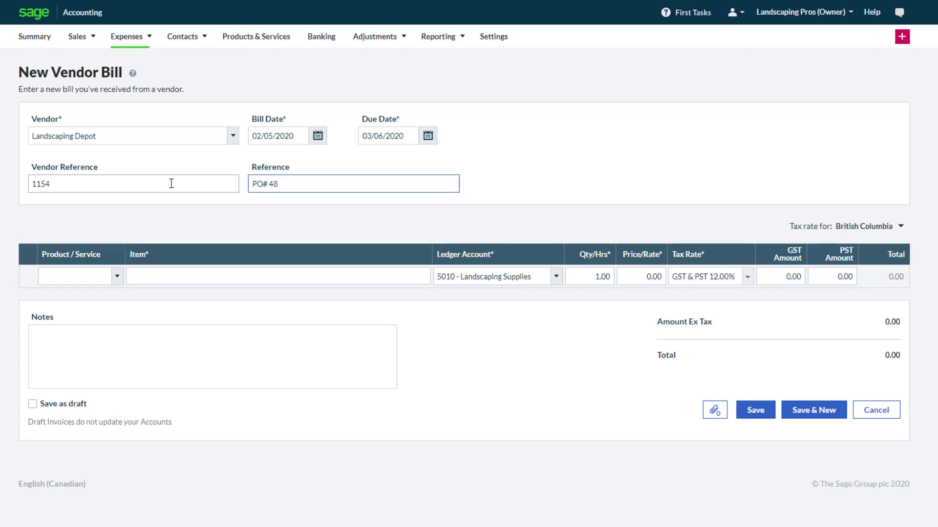
# Add the product Premium Top Soil - 25 Lbs. Bag as the first line item.
pyautogui.click(118, 276)
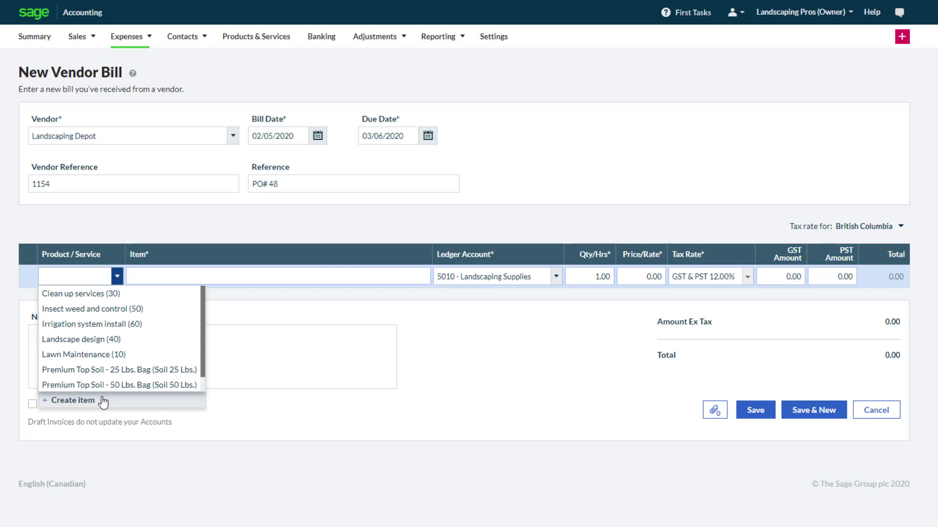
pyautogui.click(108, 370)
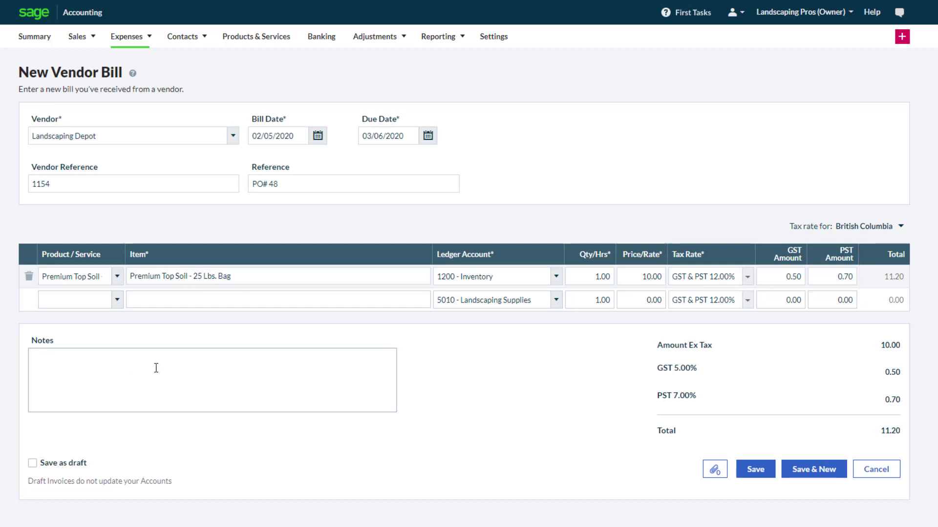
# Review the available ledger accounts, the tax province choices and the tax rates for the top soil line.
pyautogui.click(556, 277)
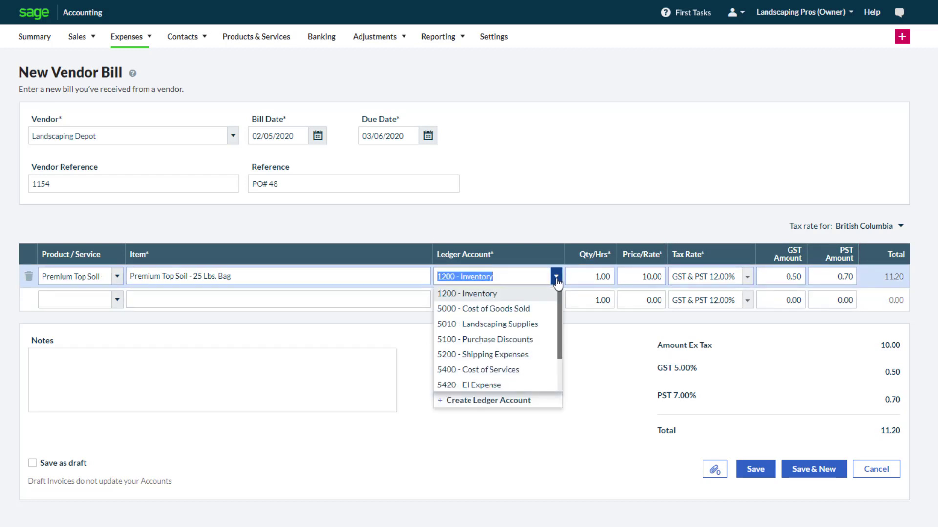
pyautogui.click(649, 276)
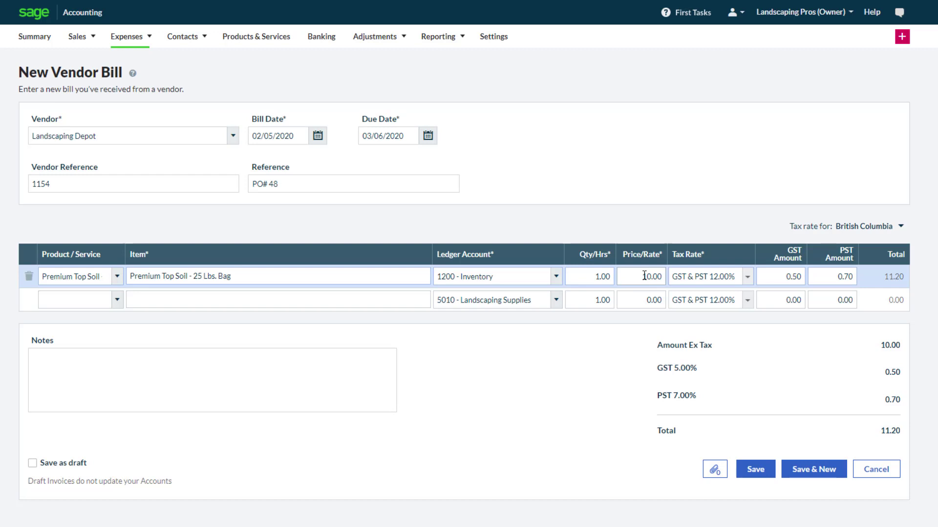
pyautogui.click(903, 226)
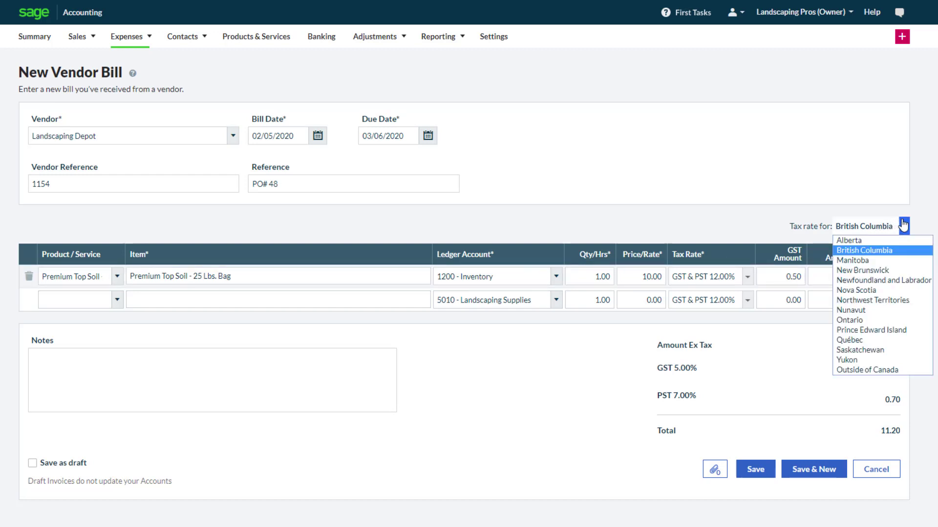
pyautogui.click(903, 226)
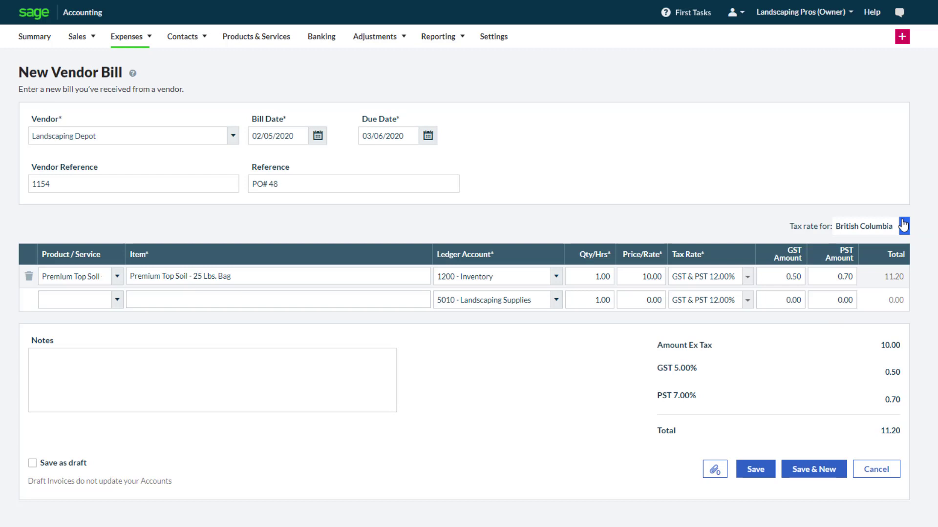
pyautogui.click(747, 277)
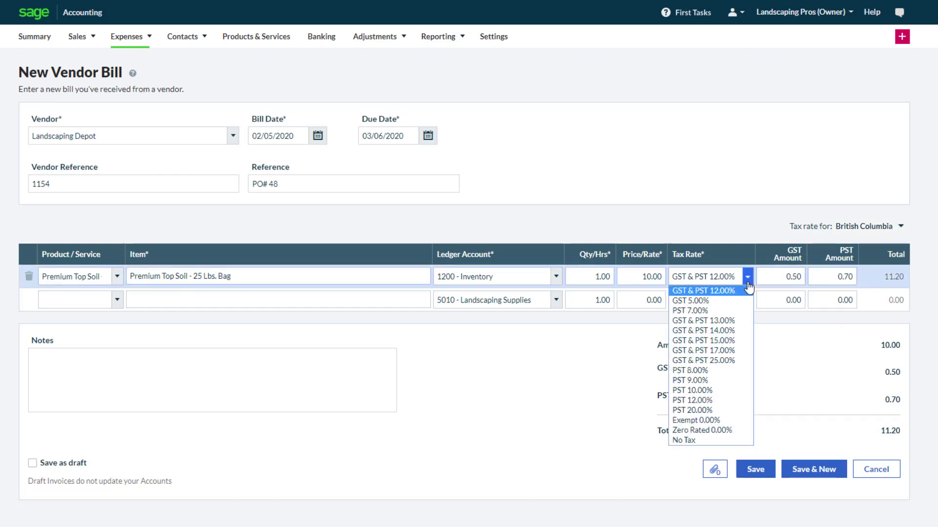
pyautogui.click(749, 289)
# Set the quantity of the top soil line to 10.
pyautogui.click(591, 280)
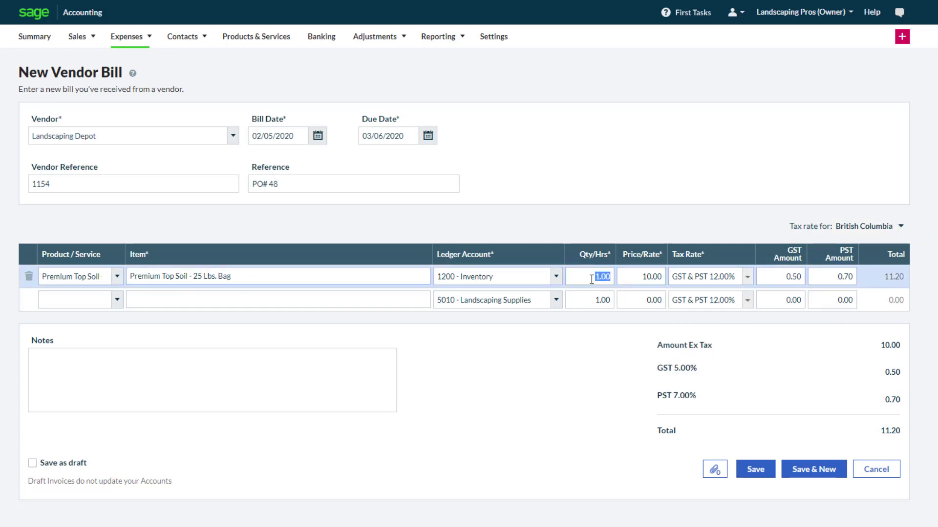
pyautogui.write('10')
pyautogui.press('Tab')
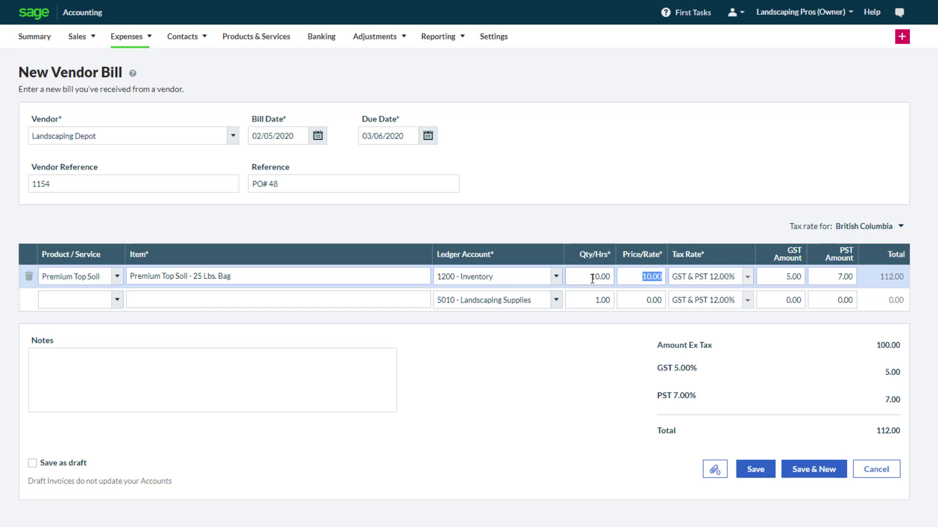
# Add a second line item described as Handling and Shipping with a price of 35.
pyautogui.click(309, 300)
pyautogui.write('Han')
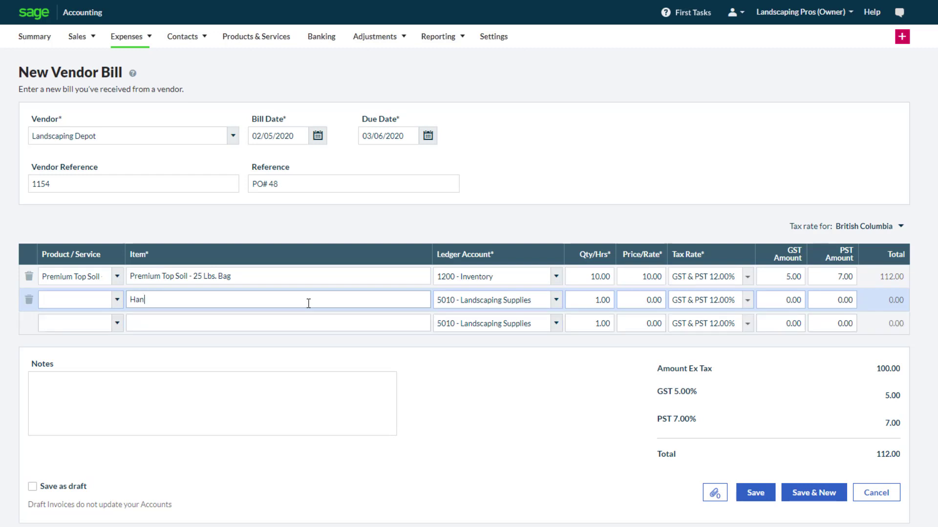
pyautogui.write('dling and Shipping')
pyautogui.click(665, 301)
pyautogui.moveTo(637, 300); pyautogui.dragTo(689, 303)
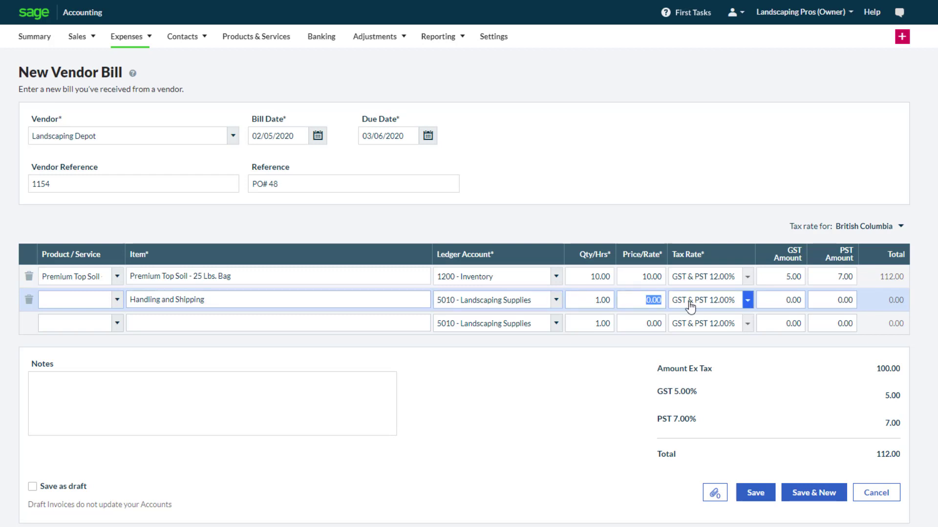
pyautogui.write('35')
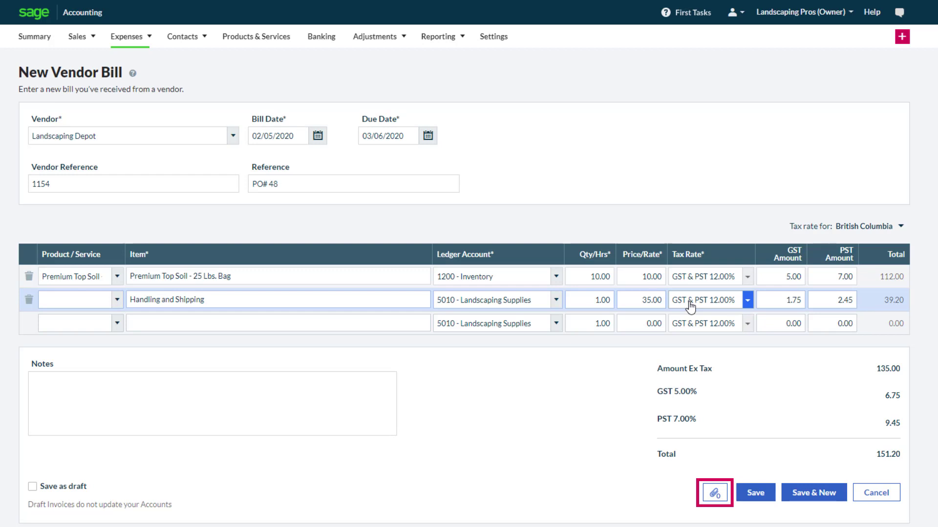
# Attach the file INV1154.pdf from the Accounting Data folder to the vendor bill.
pyautogui.click(713, 498)
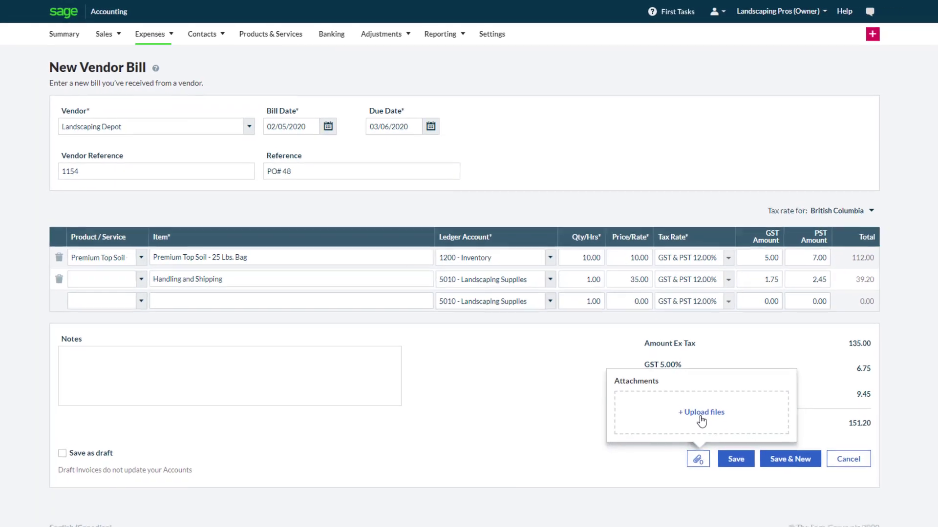
pyautogui.click(701, 414)
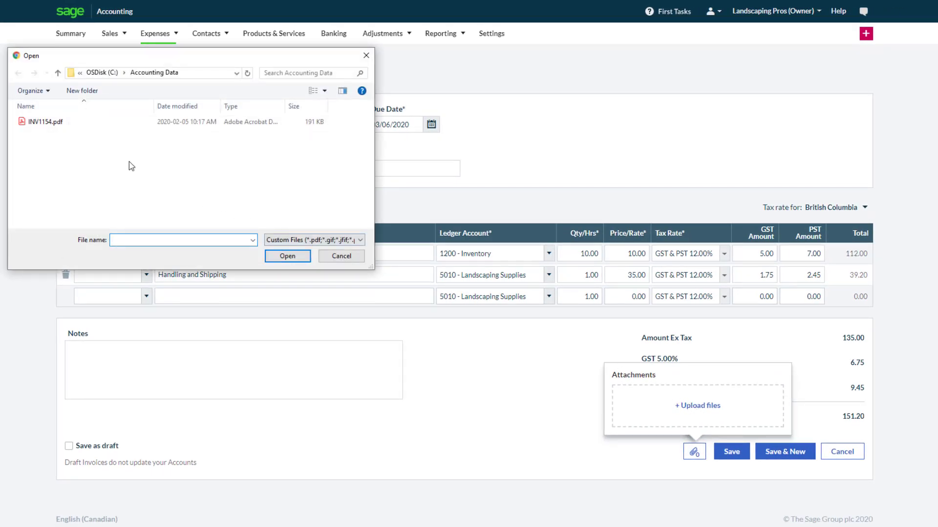
pyautogui.doubleClick(42, 125)
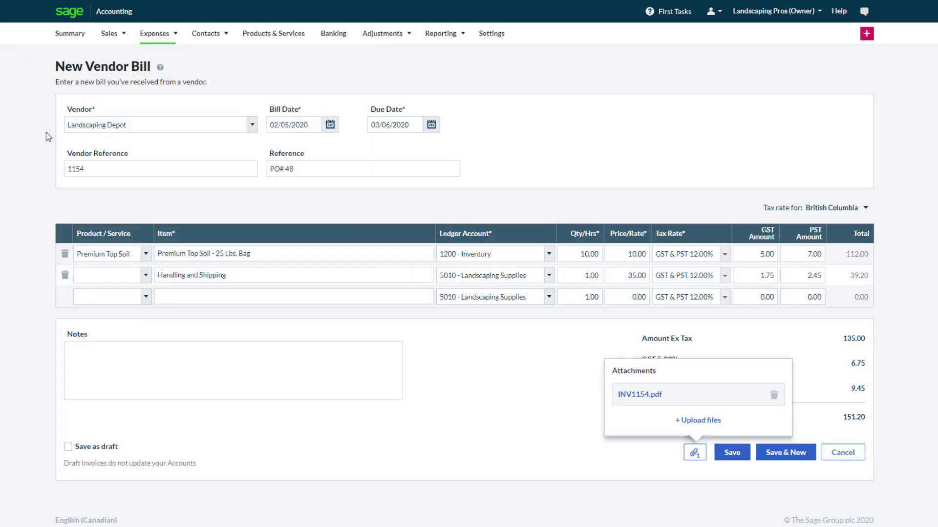
pyautogui.click(916, 431)
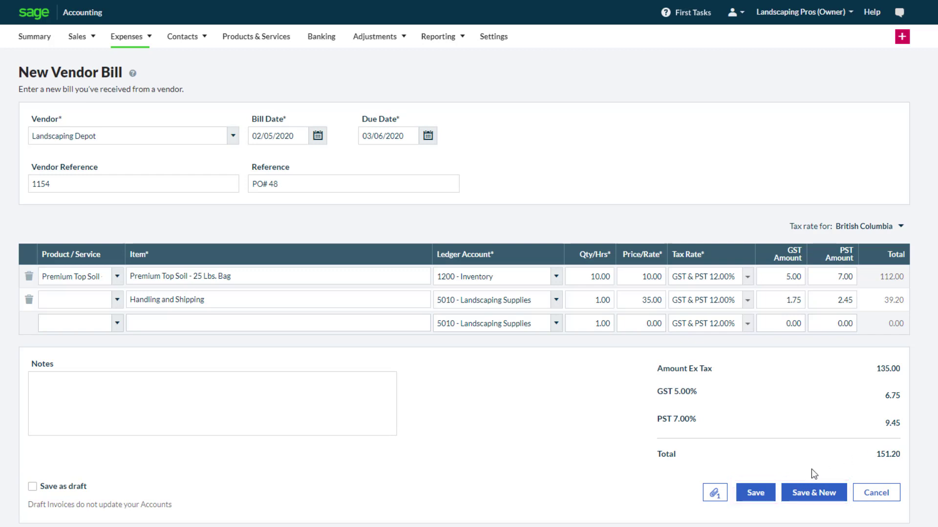
# Save the vendor bill and view the files attached to the saved record.
pyautogui.click(766, 497)
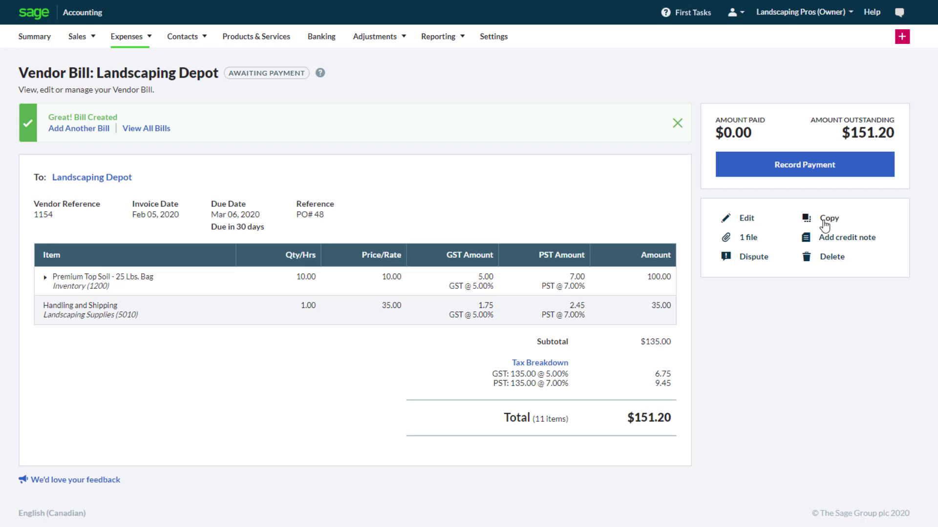
pyautogui.click(754, 242)
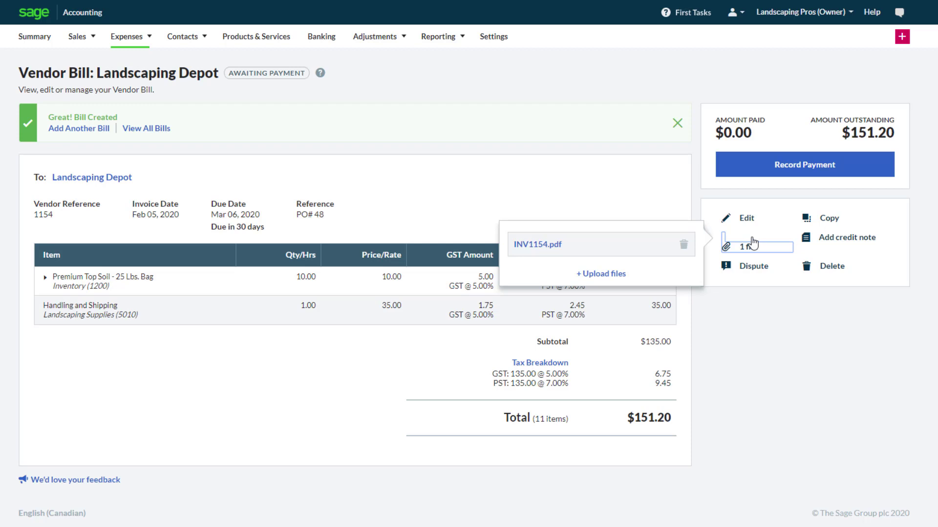
pyautogui.click(909, 246)
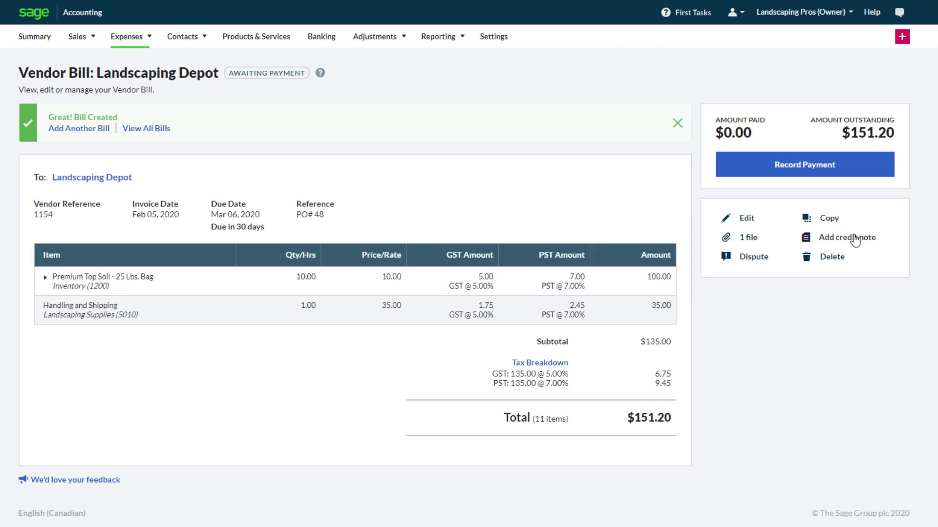